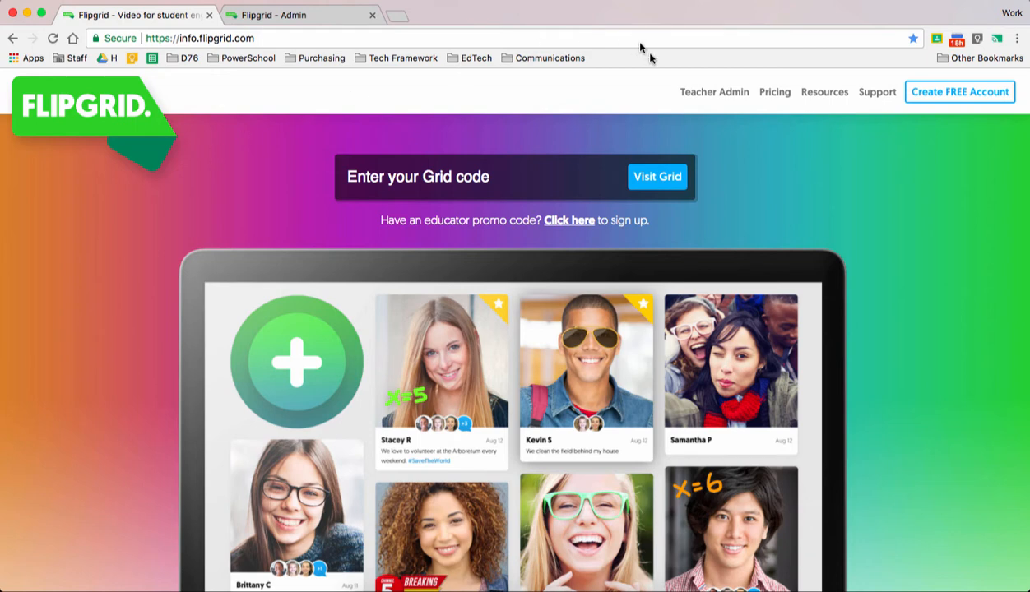
- Switch to the Flipgrid Admin page and open the Technology grid for editing
click(348, 19)
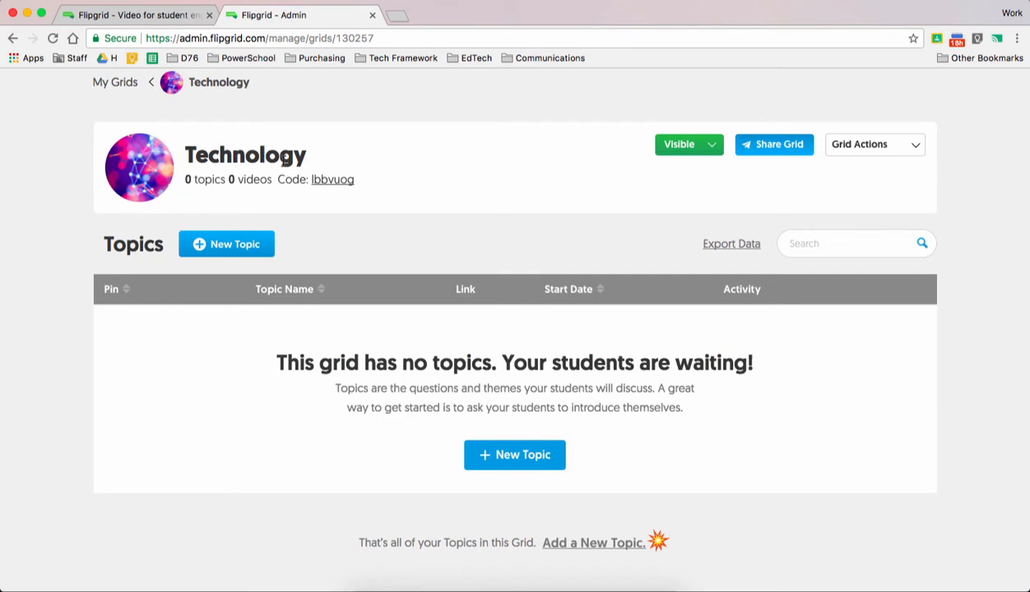
click(861, 145)
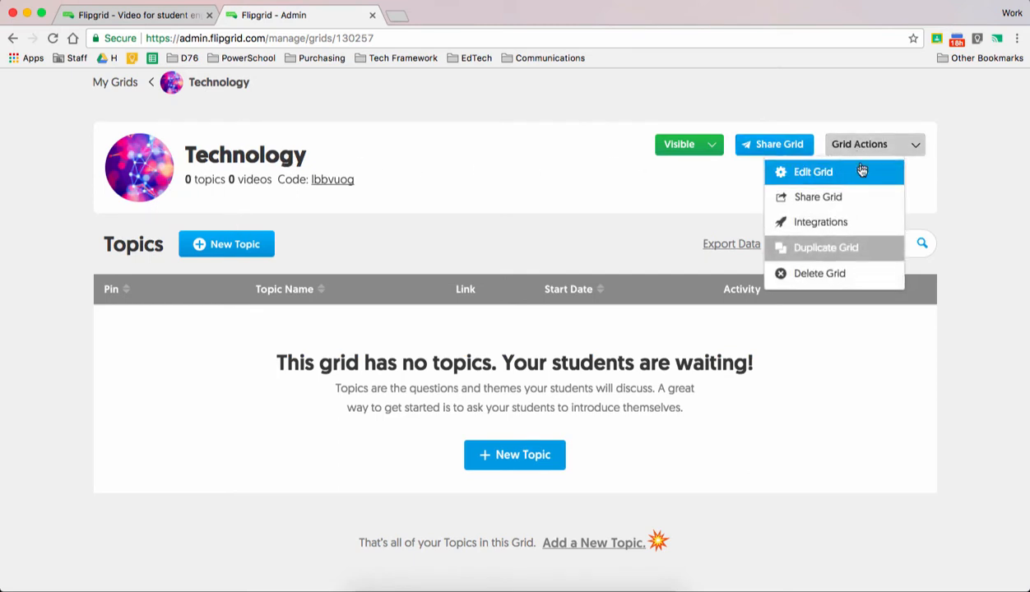
click(852, 179)
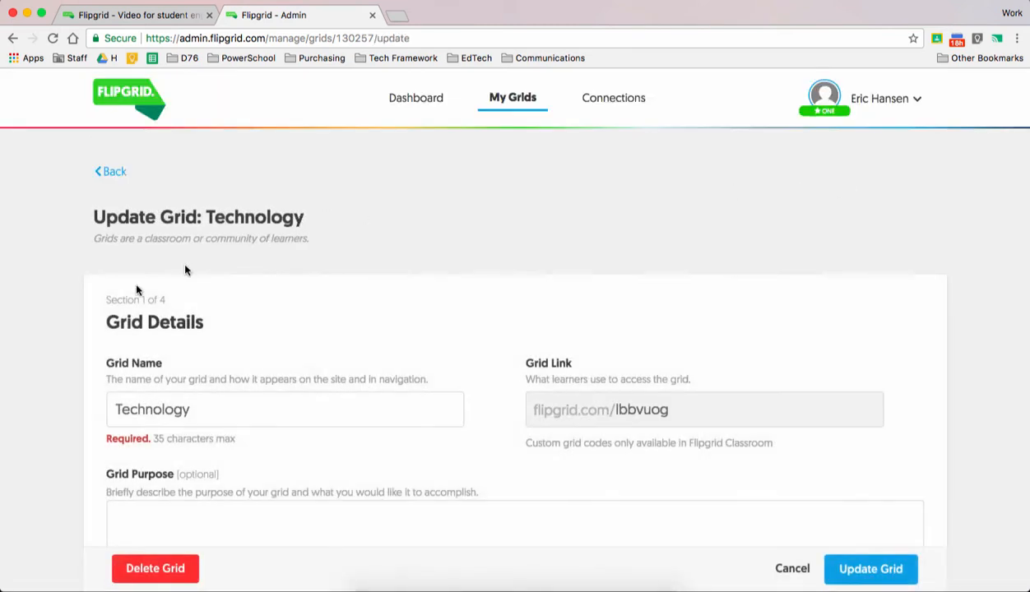
- Turn off the Notify Me email notifications in the grid's Features section
scroll(106, 306, down, 1)
scroll(104, 312, down, 2)
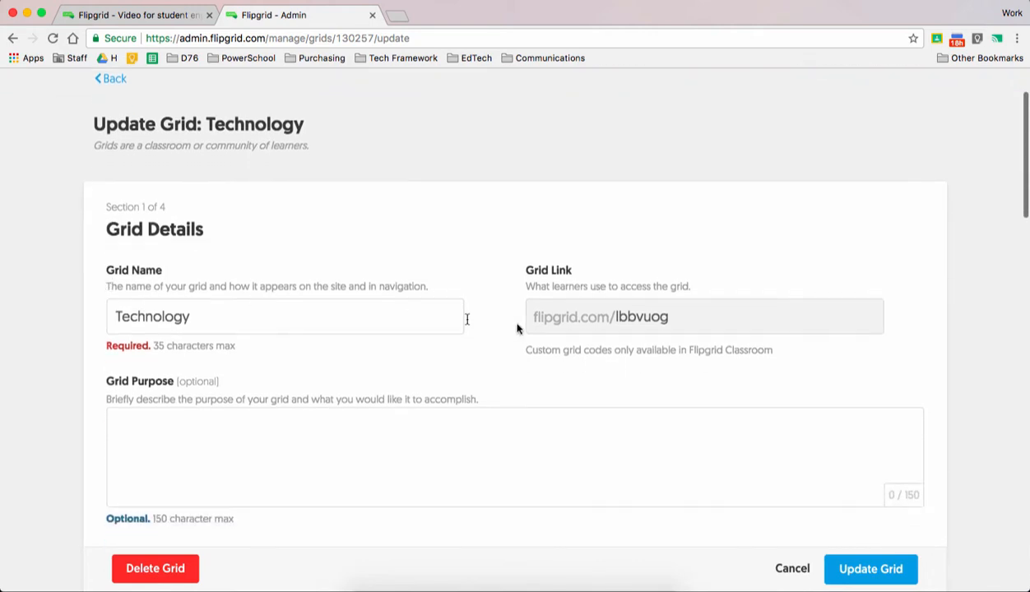
click(252, 415)
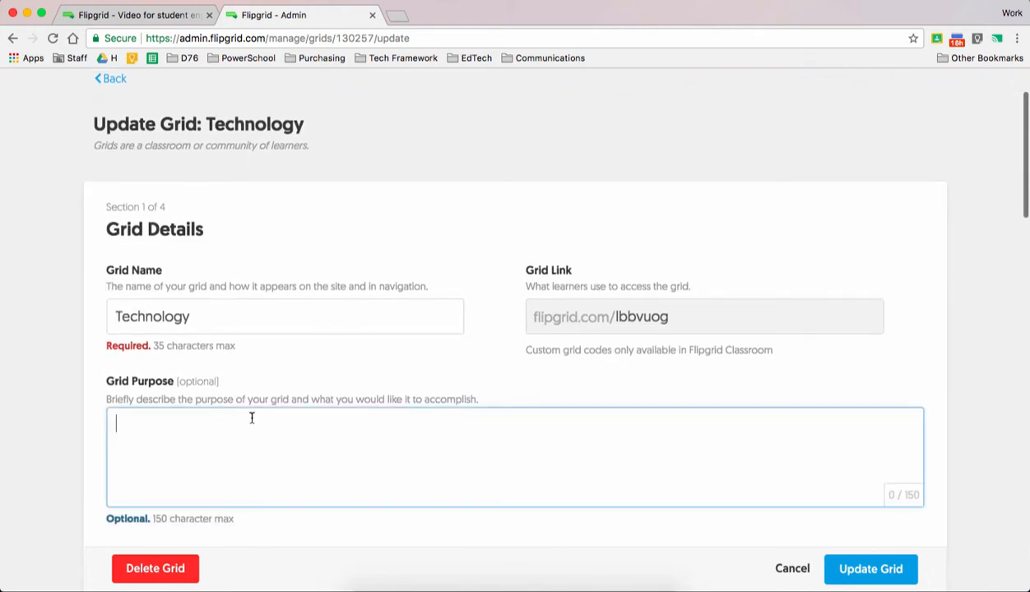
scroll(252, 418, down, 2)
scroll(252, 418, down, 5)
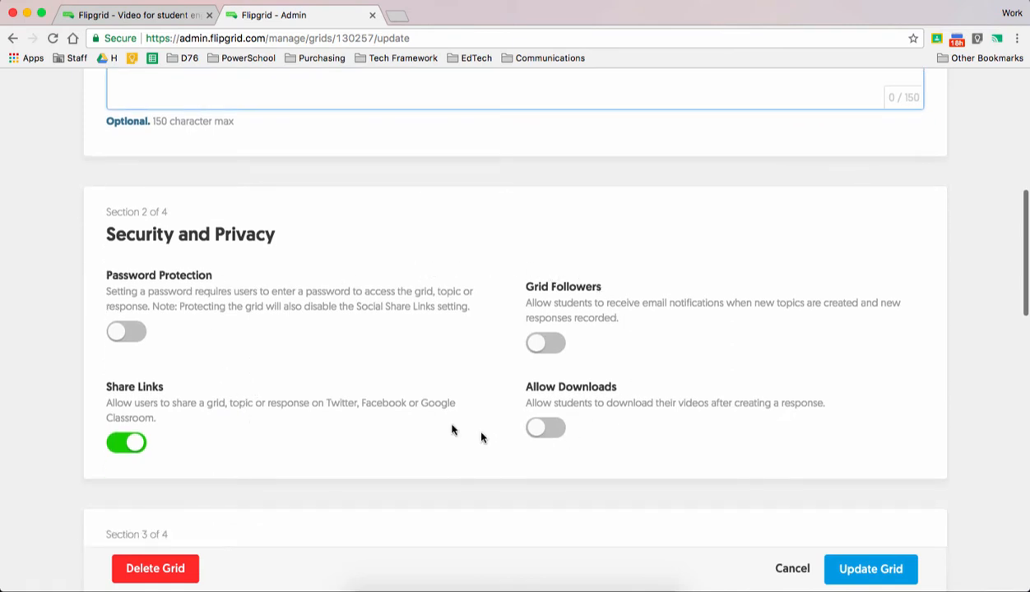
scroll(326, 391, down, 4)
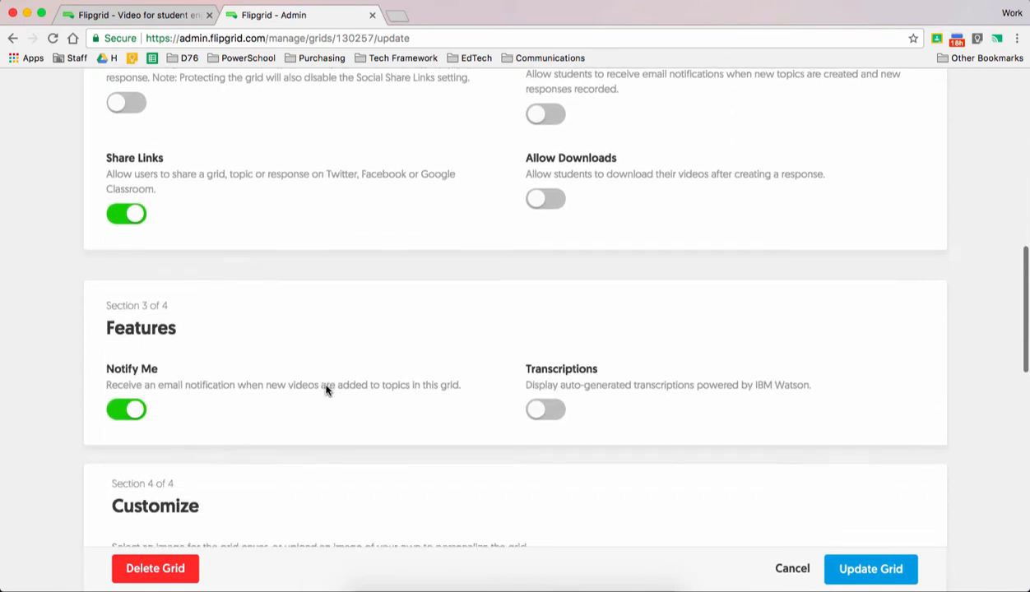
click(129, 387)
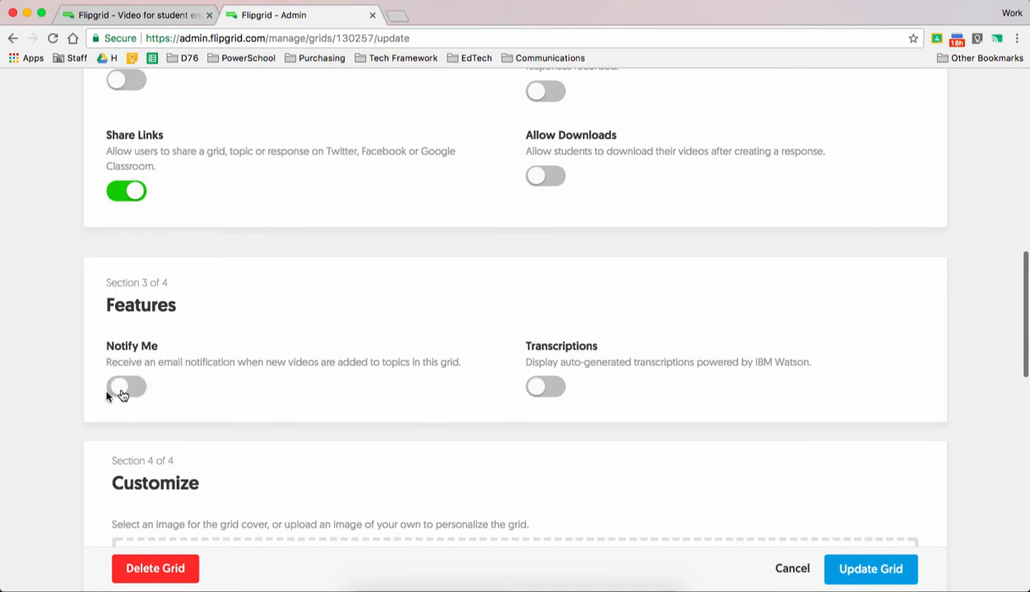
- Look over the grid cover image choices and update the Technology grid
scroll(87, 367, down, 3)
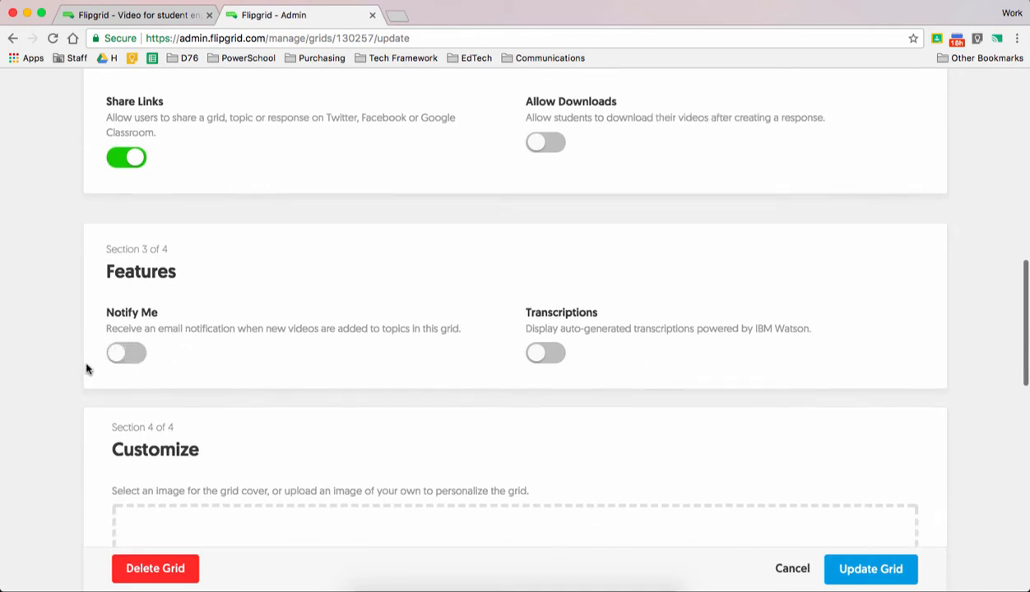
scroll(86, 370, down, 8)
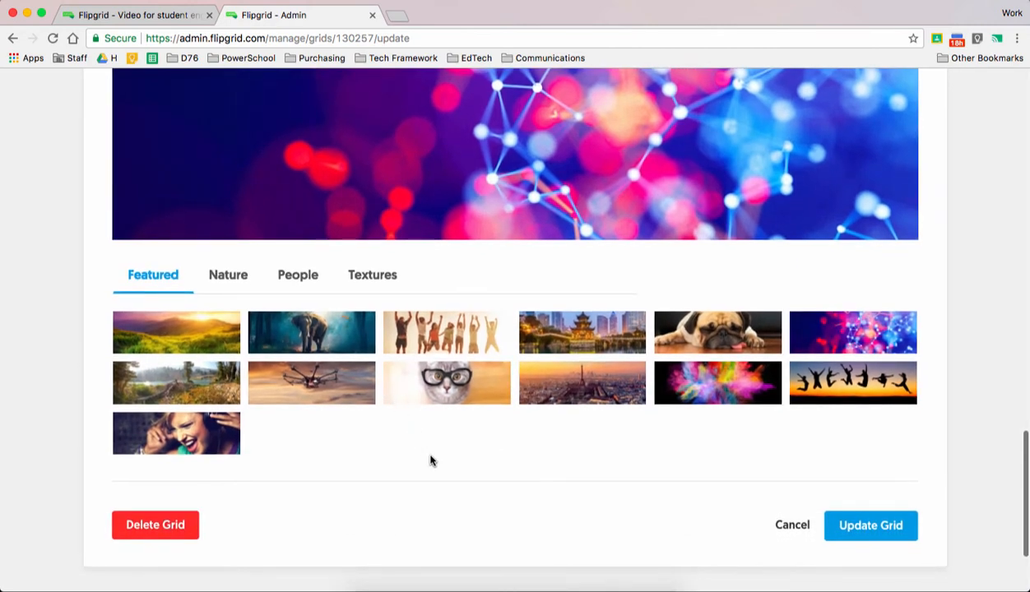
scroll(430, 460, down, 2)
scroll(431, 460, up, 15)
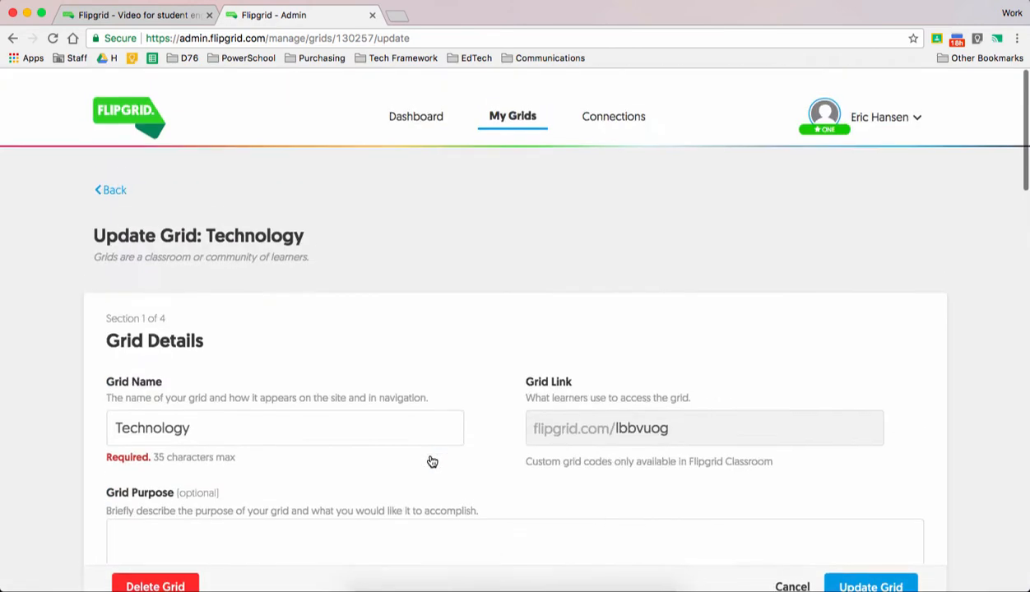
click(870, 568)
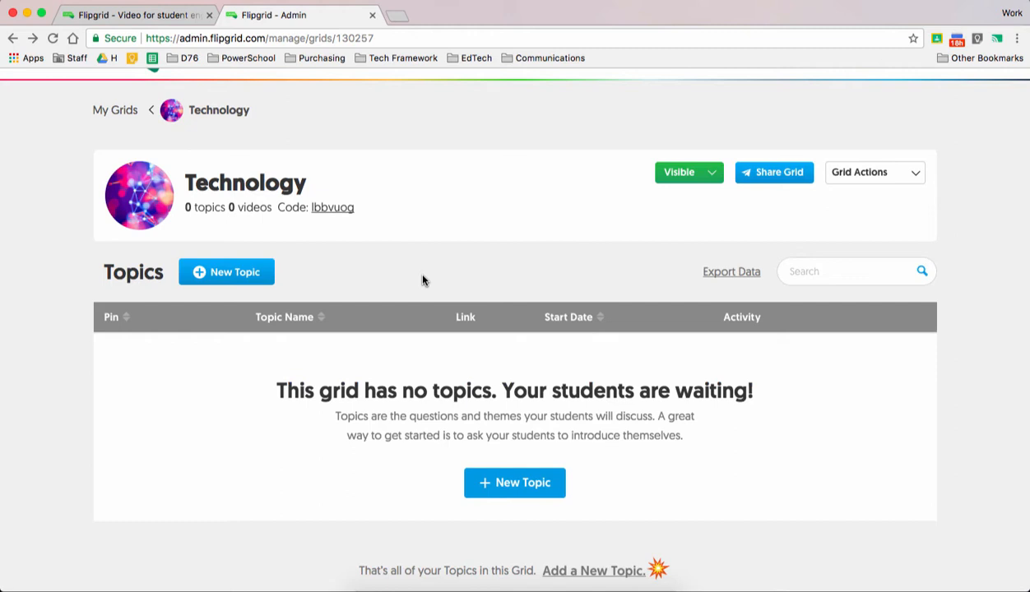
- Start a new topic titled "Creative Communication" with the question "Share how you creatively communicate with your students or with teacher teams?"
click(529, 491)
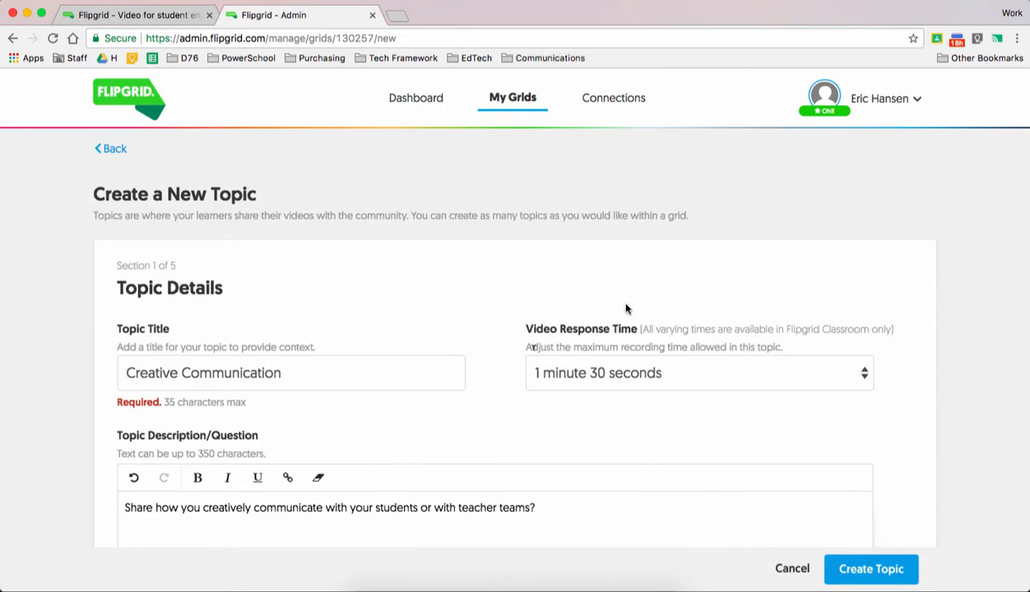
scroll(400, 358, down, 3)
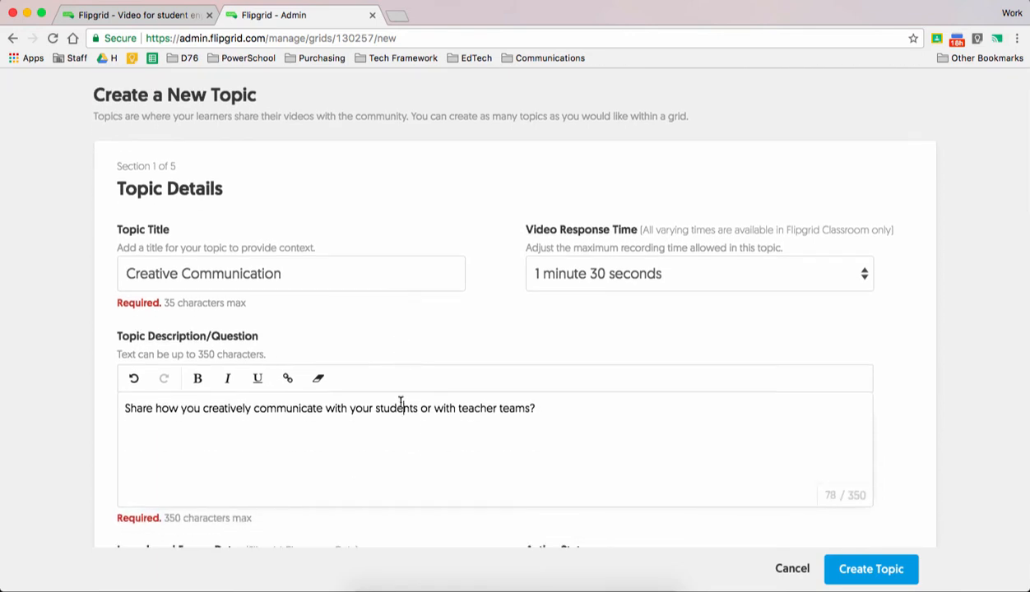
- Examine the choices for the topic's Video Response Time and Active State
click(649, 280)
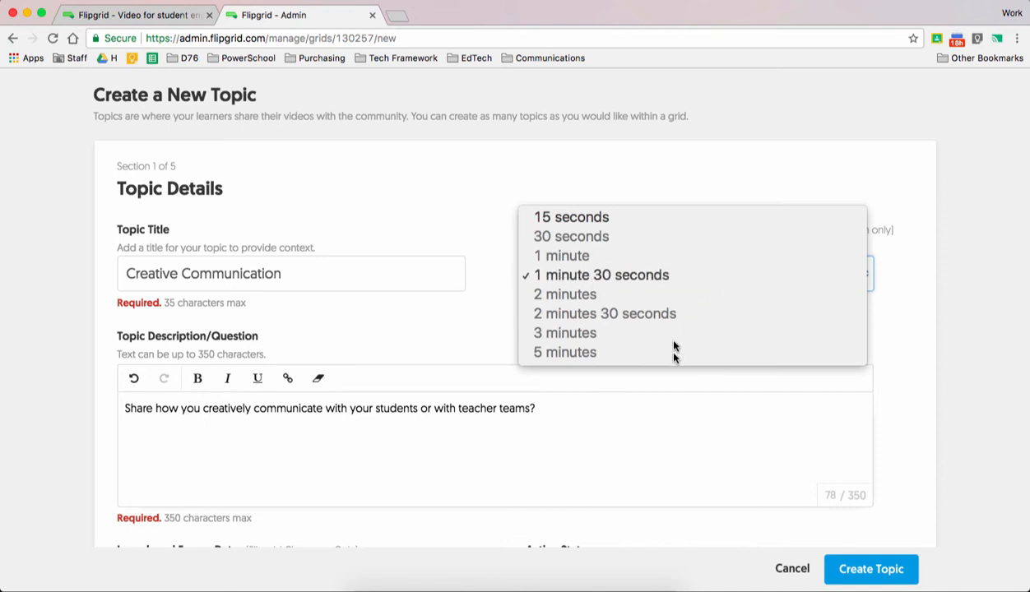
click(940, 427)
scroll(940, 427, down, 4)
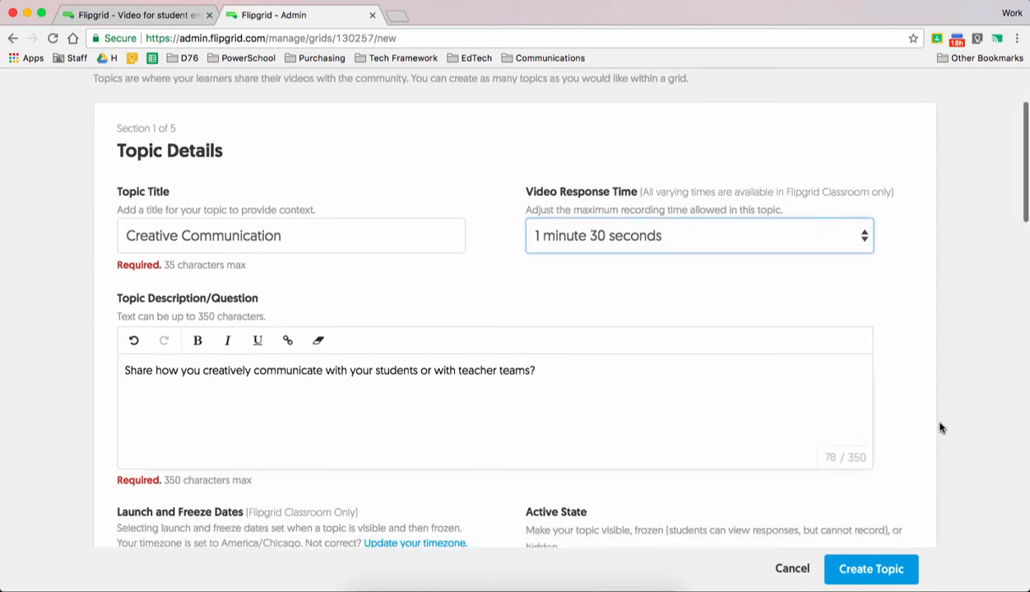
scroll(940, 427, down, 2)
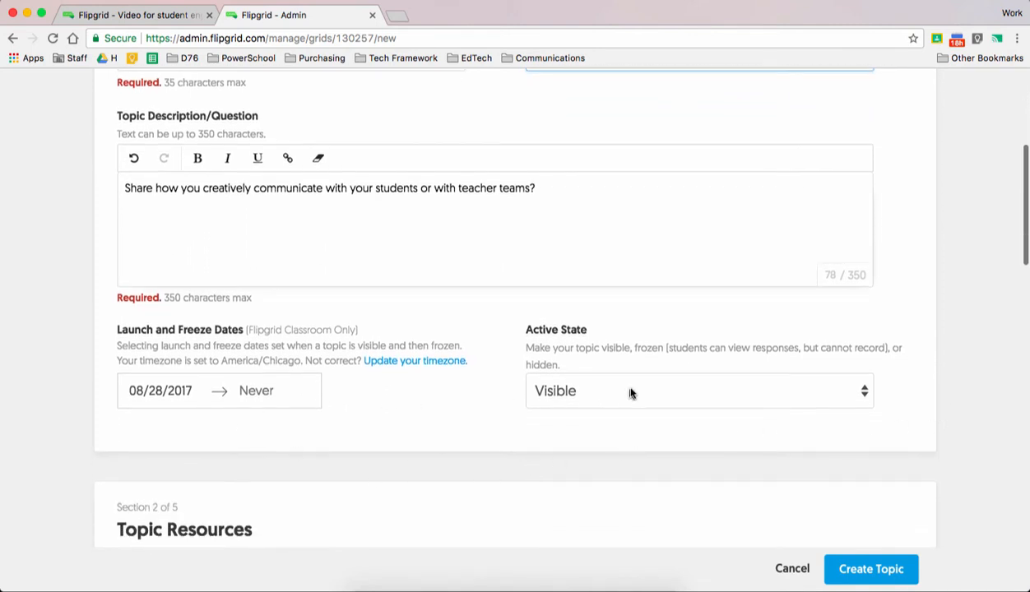
click(737, 392)
click(902, 387)
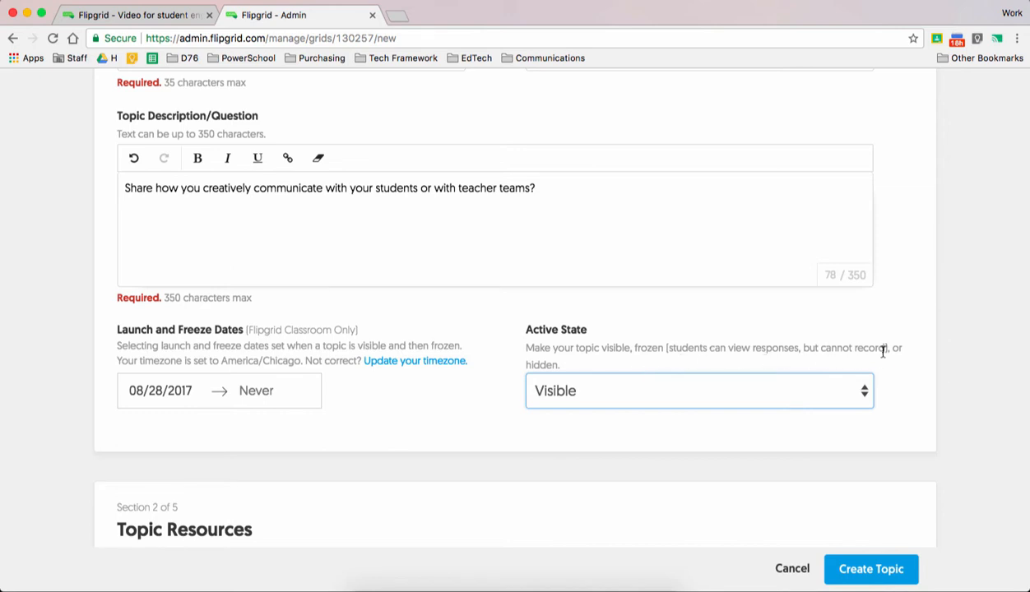
click(634, 469)
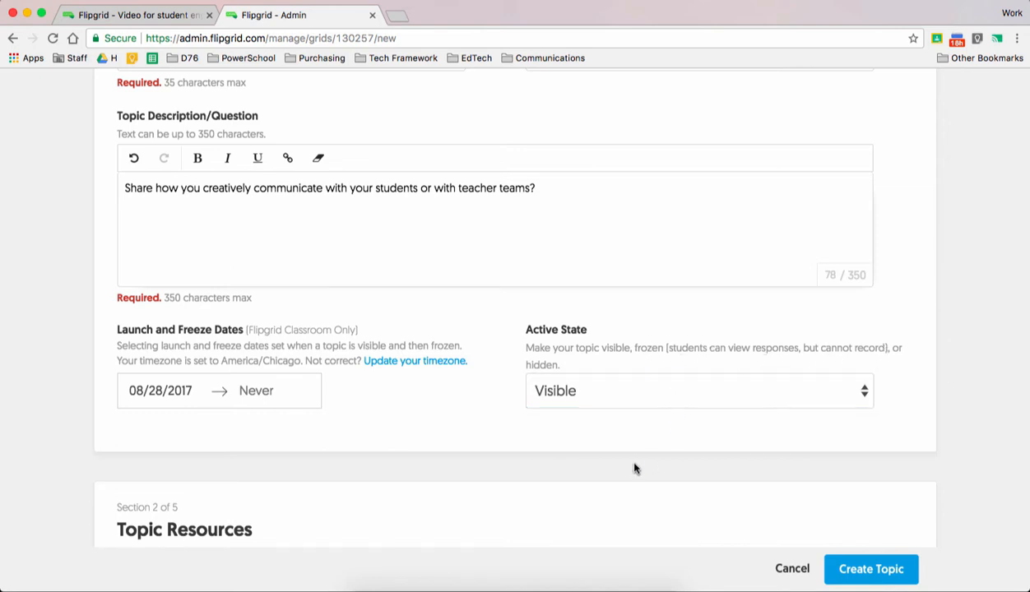
- Examine the topic's description, the resource types that can be added to it, and its attachment fields
scroll(634, 469, down, 5)
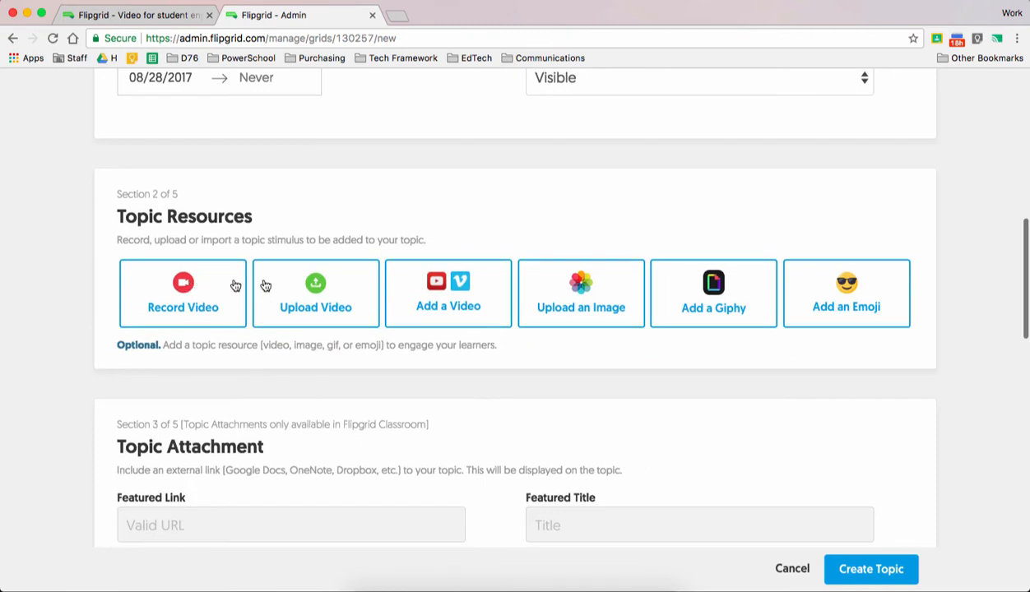
scroll(194, 306, up, 5)
double_click(190, 315)
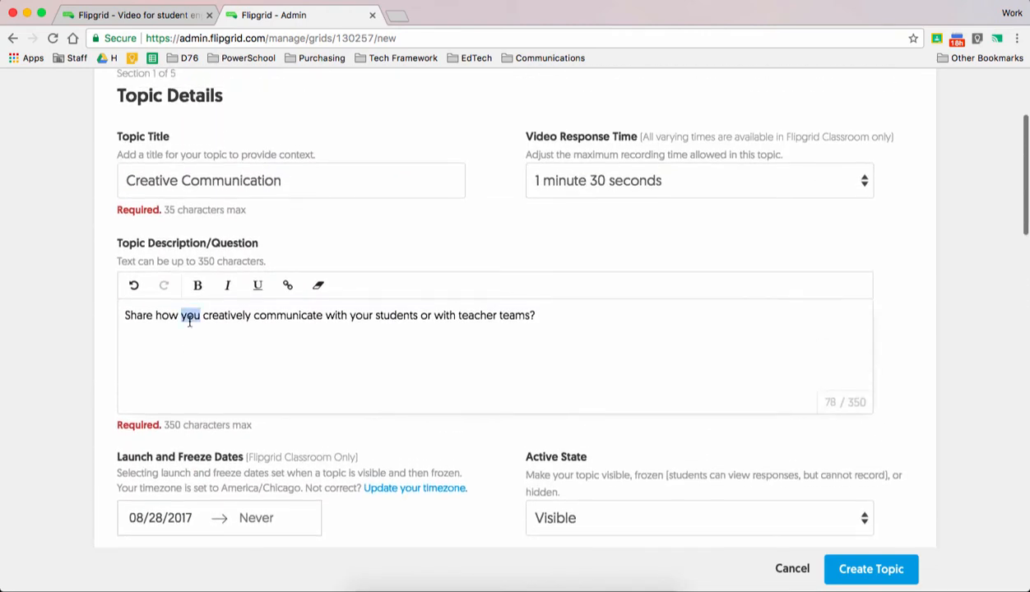
click(177, 334)
scroll(177, 334, down, 10)
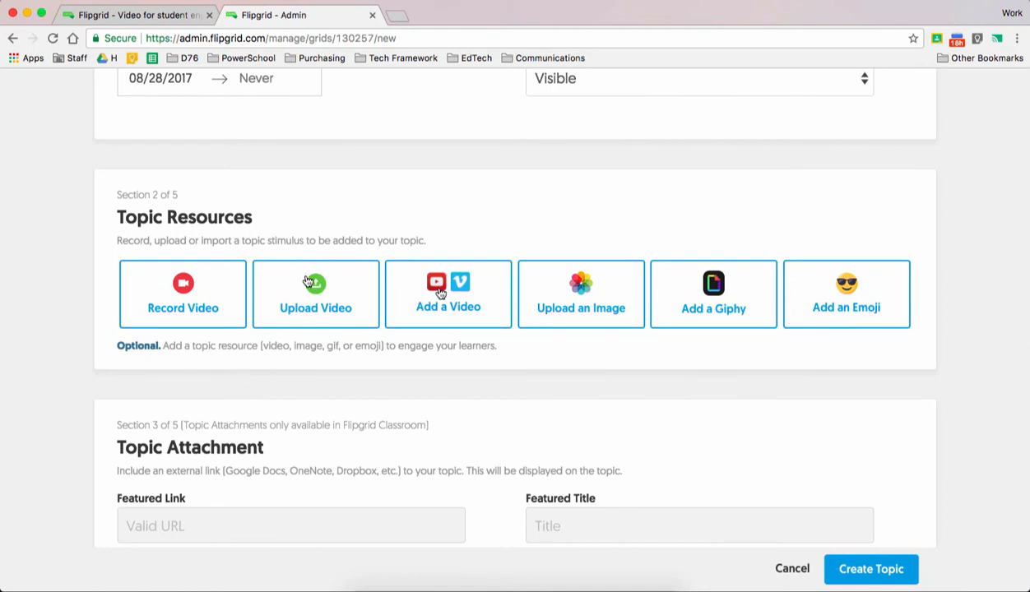
scroll(273, 276, down, 3)
scroll(273, 276, down, 6)
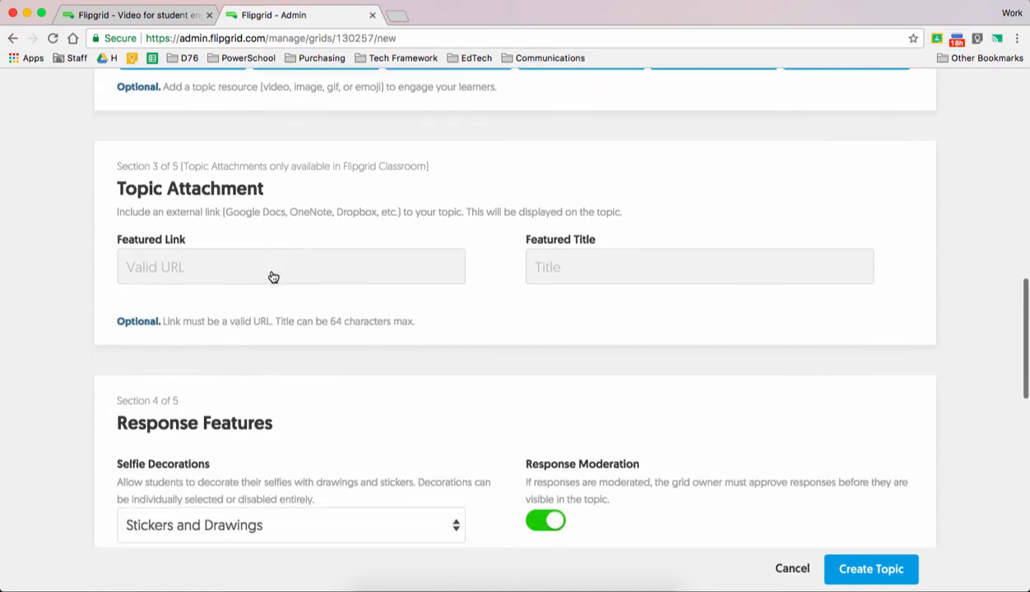
- Examine the topic's response features, including the Selfie Decorations choices, and its feedback settings
scroll(272, 271, down, 2)
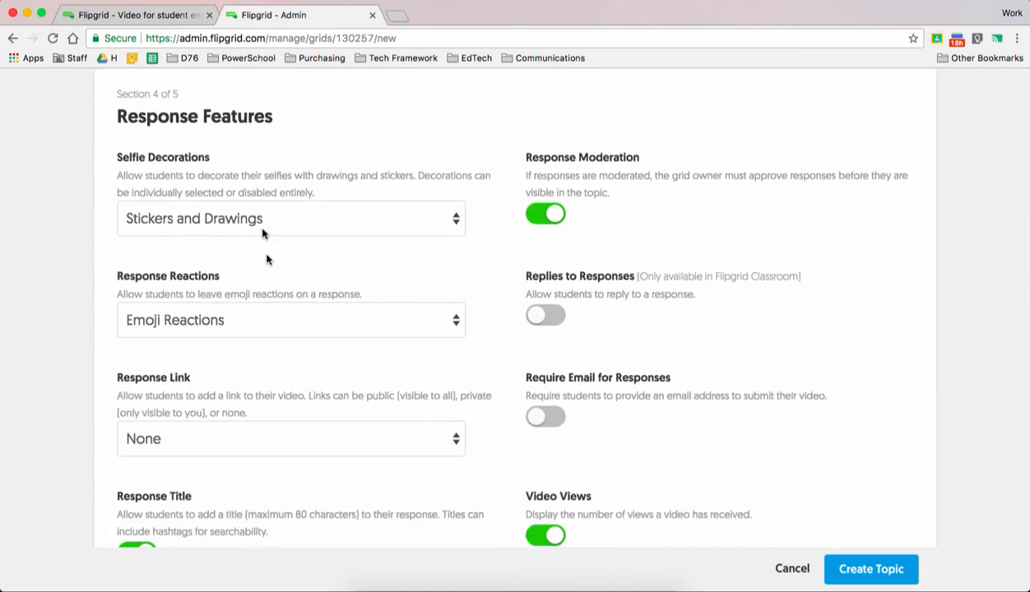
click(284, 219)
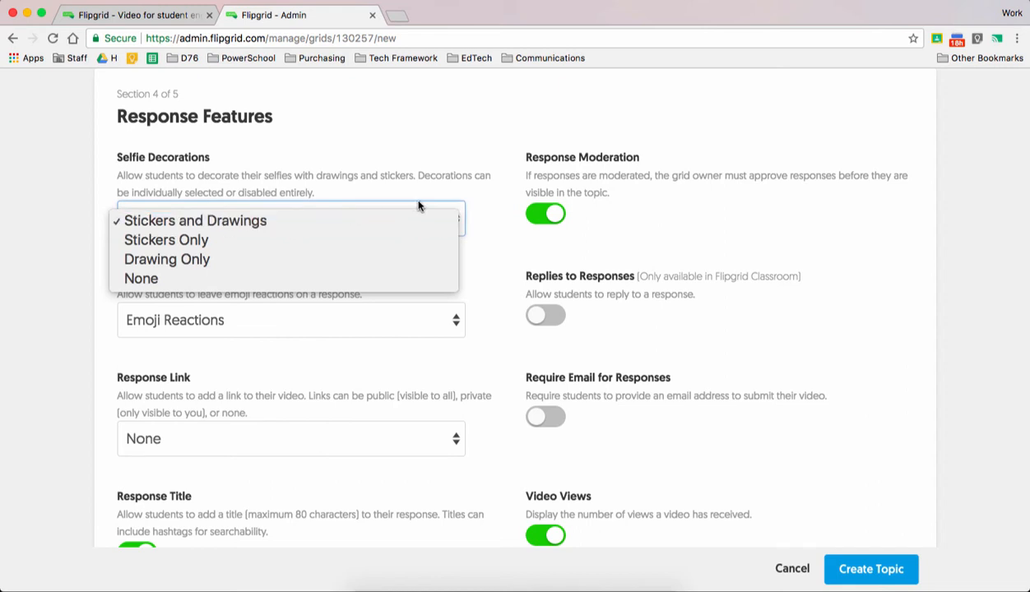
click(448, 167)
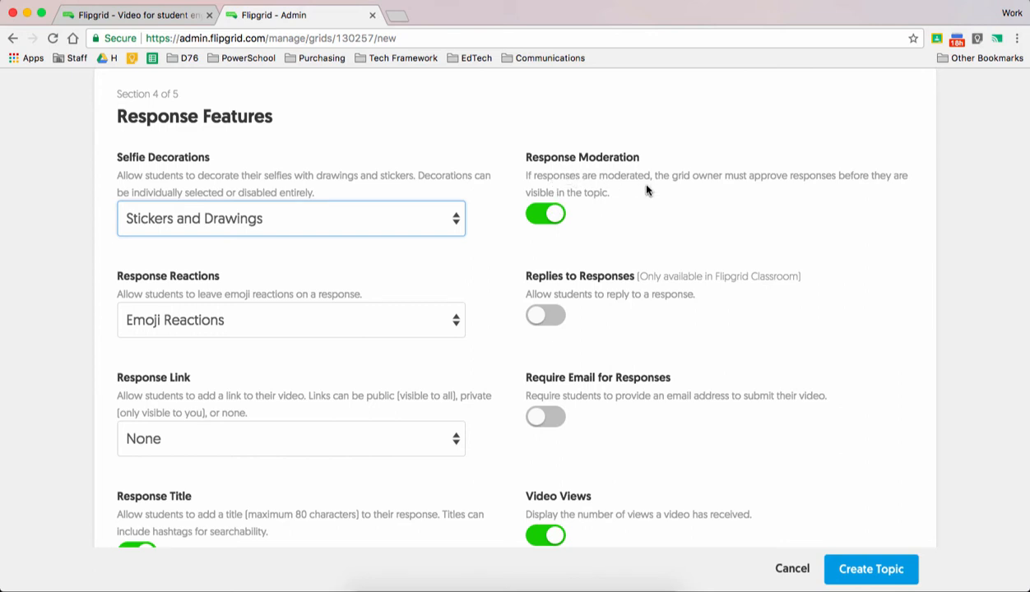
scroll(849, 224, down, 1)
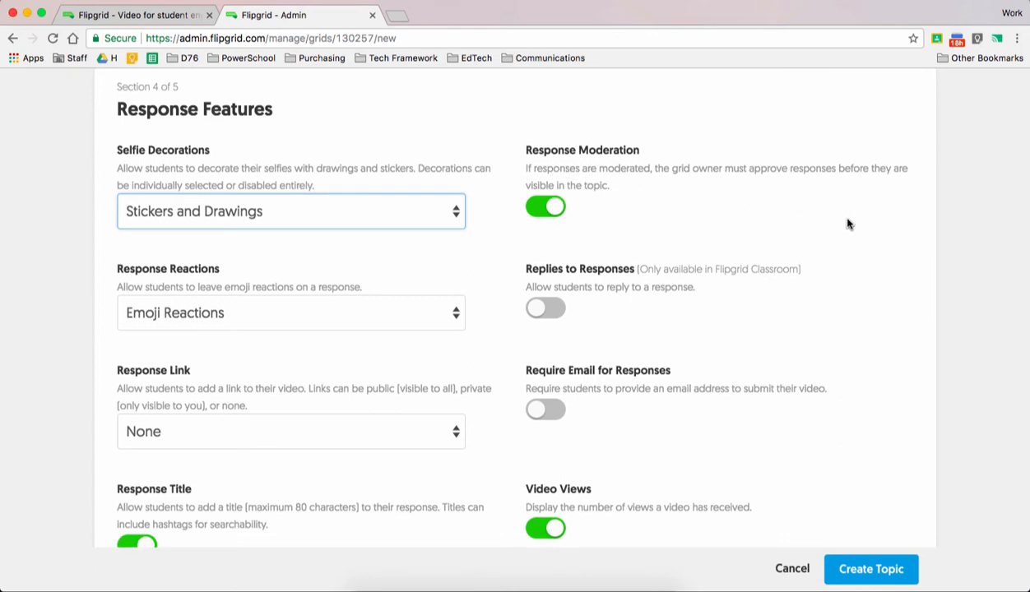
scroll(848, 224, down, 5)
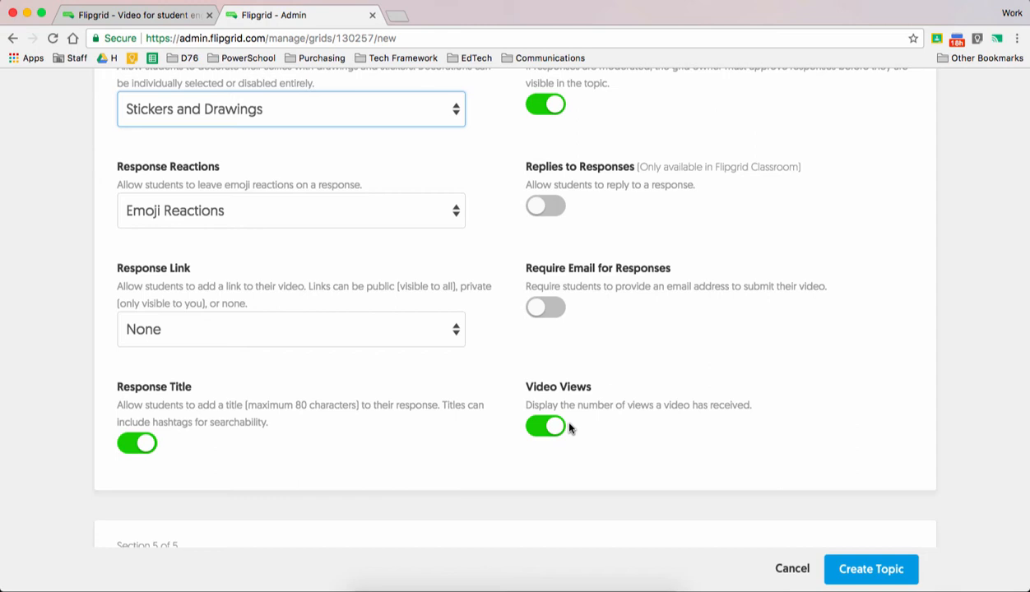
scroll(600, 304, up, 1)
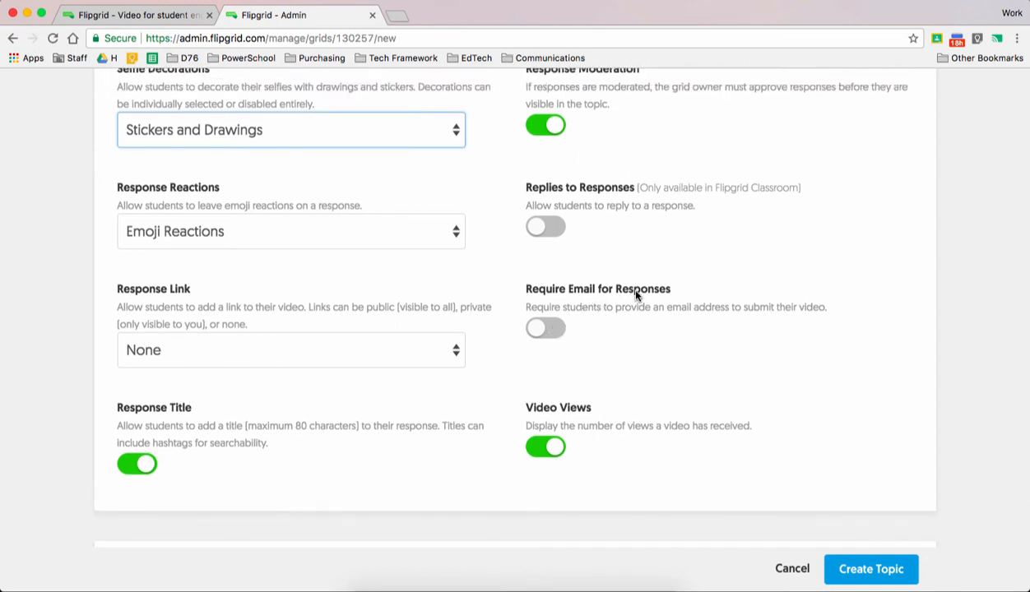
scroll(629, 292, up, 1)
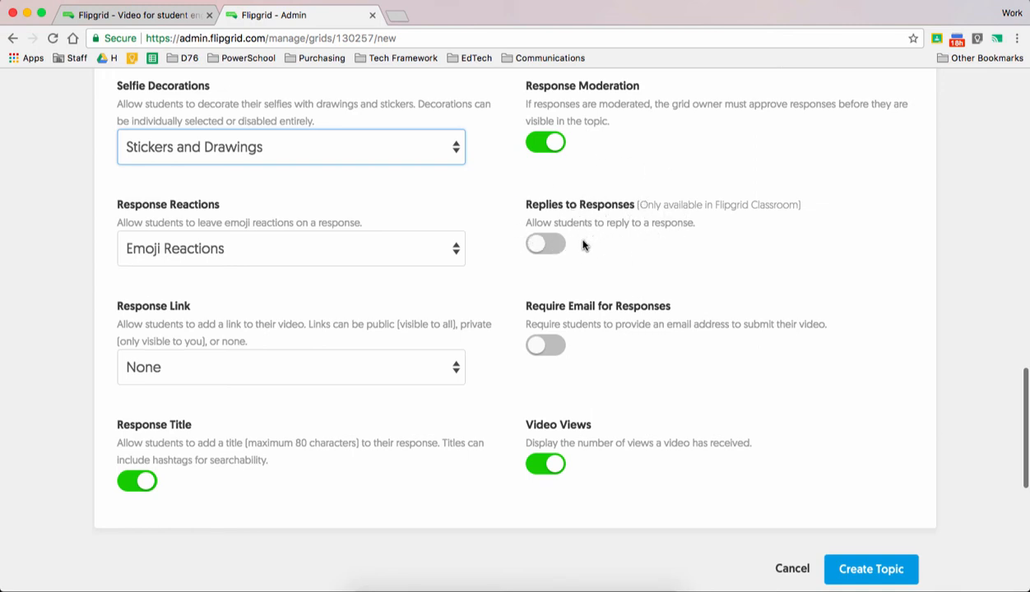
scroll(583, 245, down, 10)
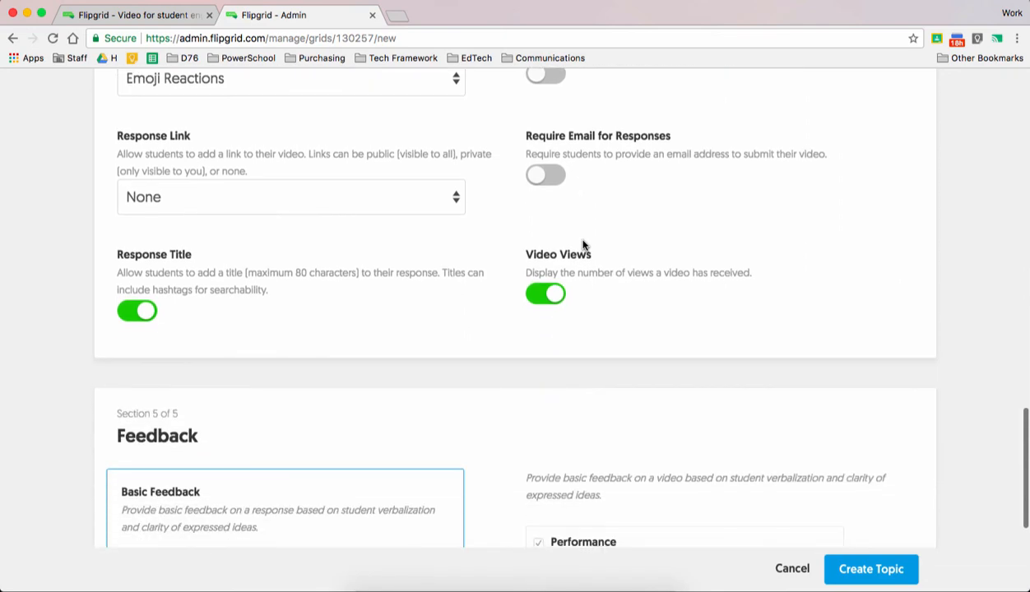
scroll(519, 329, up, 4)
scroll(519, 329, down, 3)
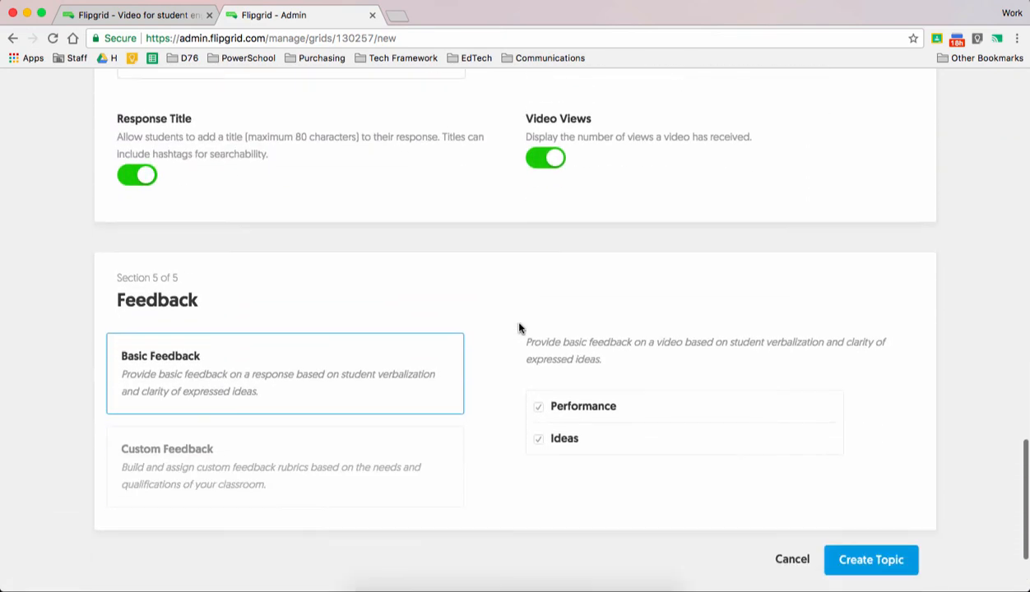
- Create the Creative Communication topic and look over its page
click(868, 491)
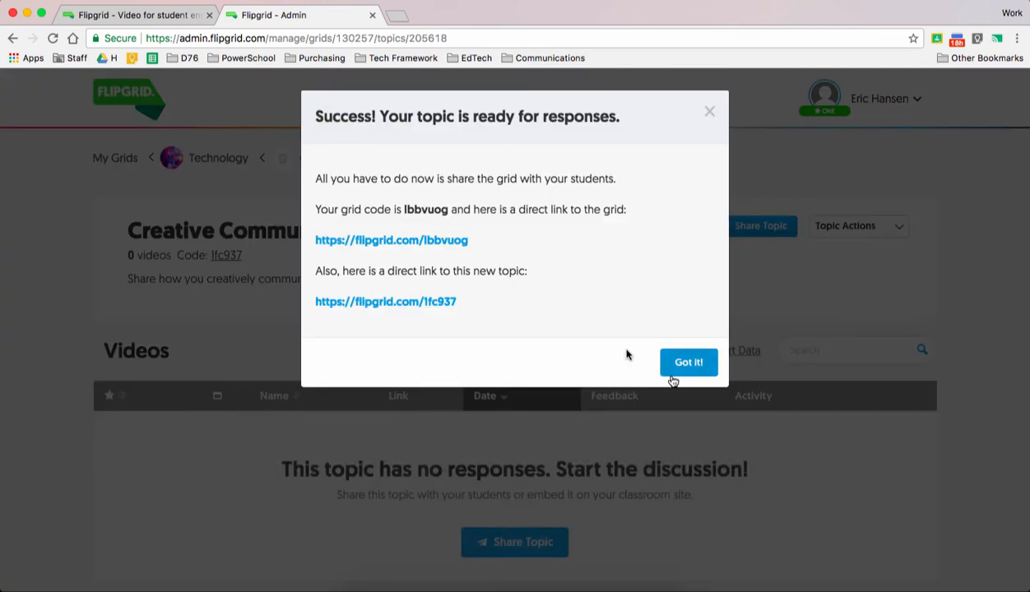
click(685, 362)
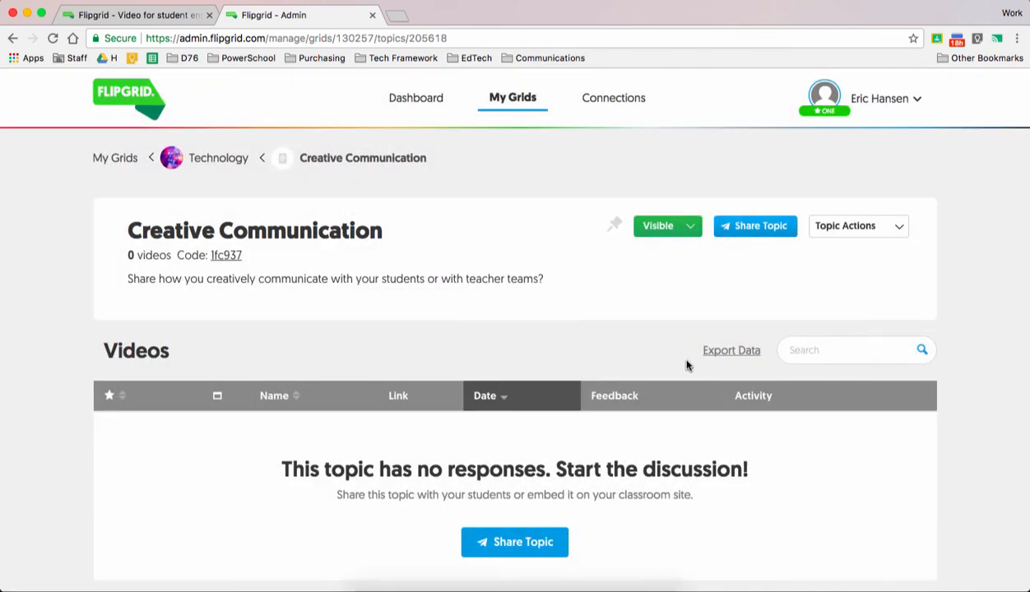
scroll(494, 281, down, 1)
scroll(495, 282, up, 1)
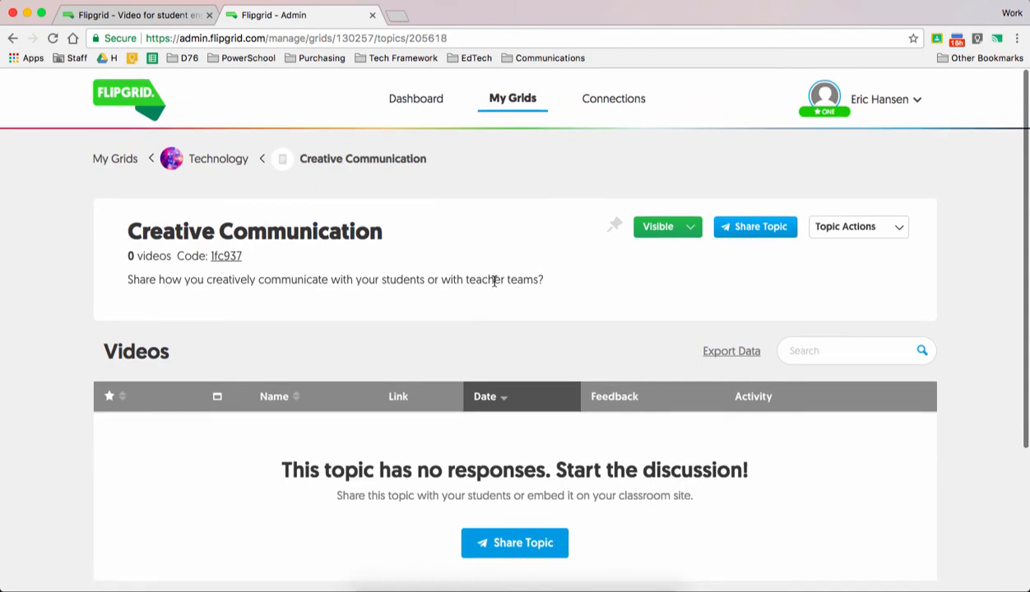
- Share the Creative Communication topic to Google Classroom as a new assignment for 76 Demonstration Class, enlarging the sharing window
click(765, 235)
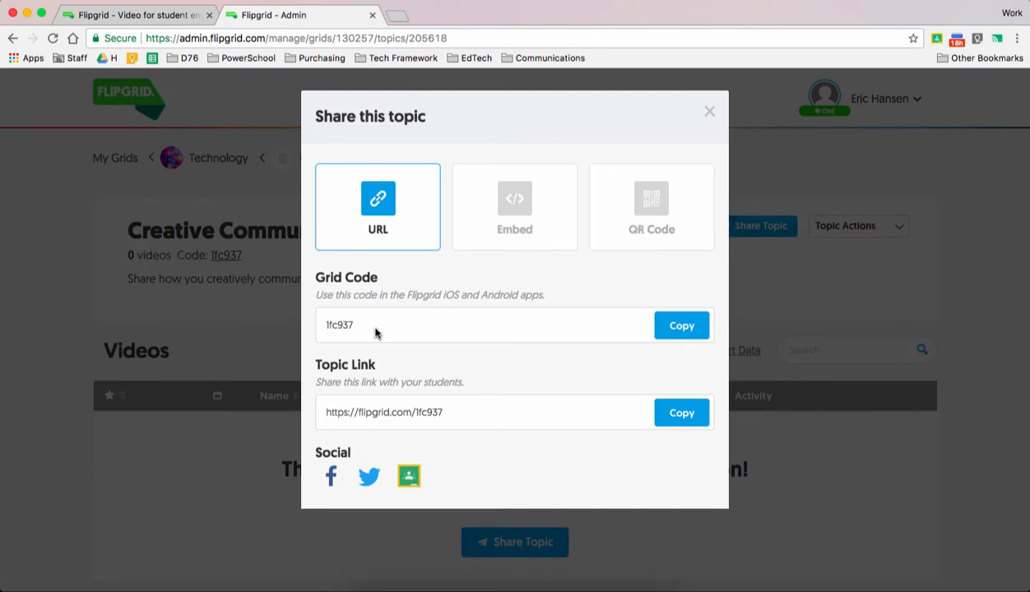
click(409, 477)
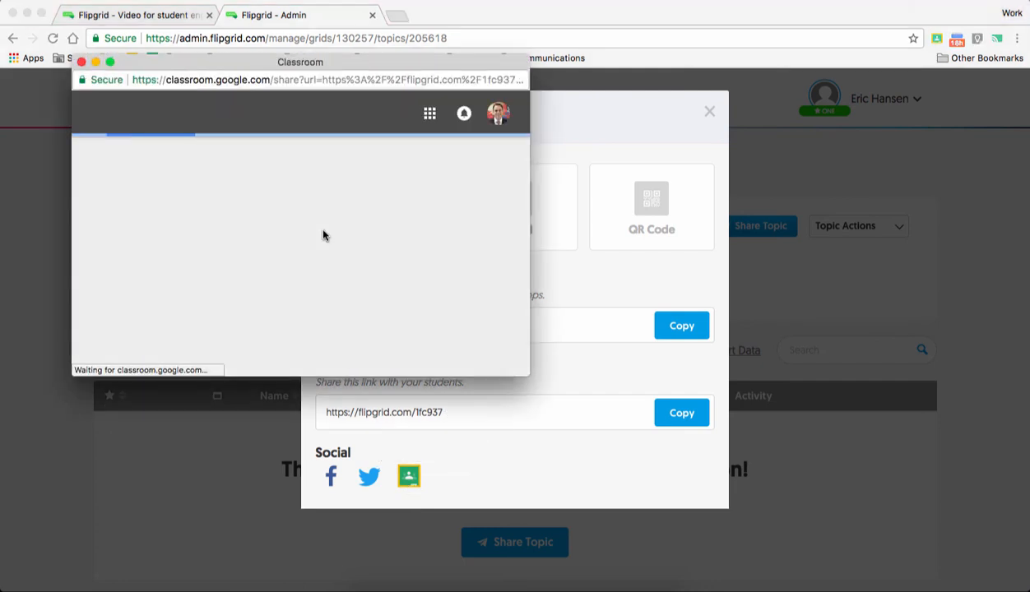
click(333, 233)
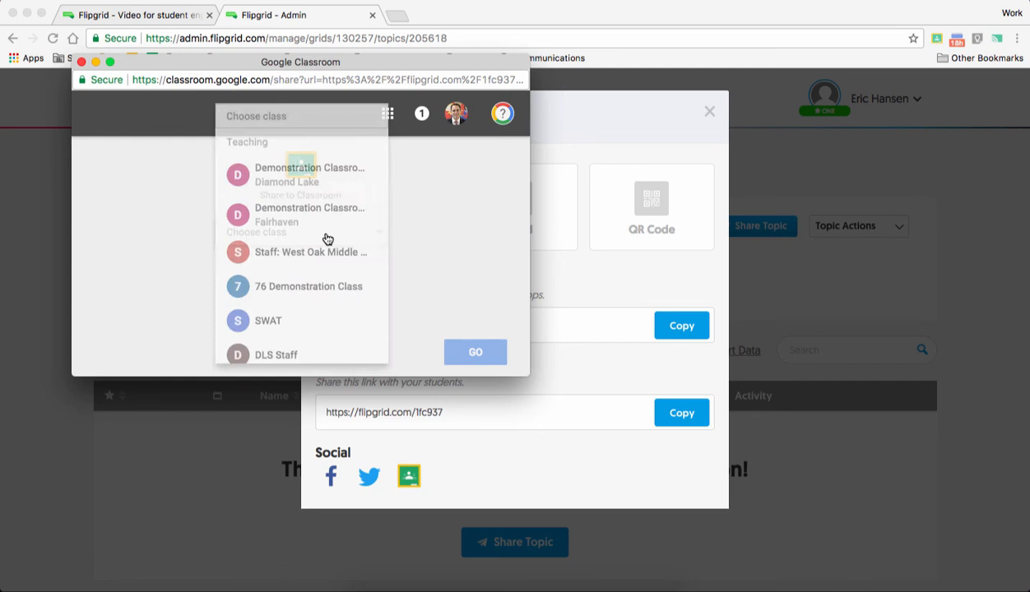
click(313, 287)
click(358, 288)
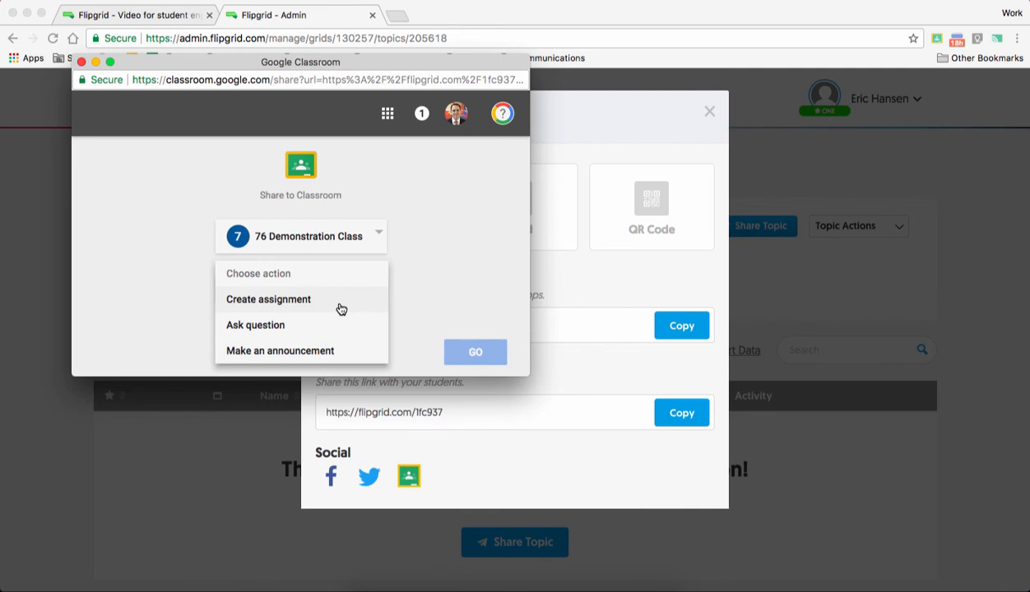
click(342, 309)
click(449, 347)
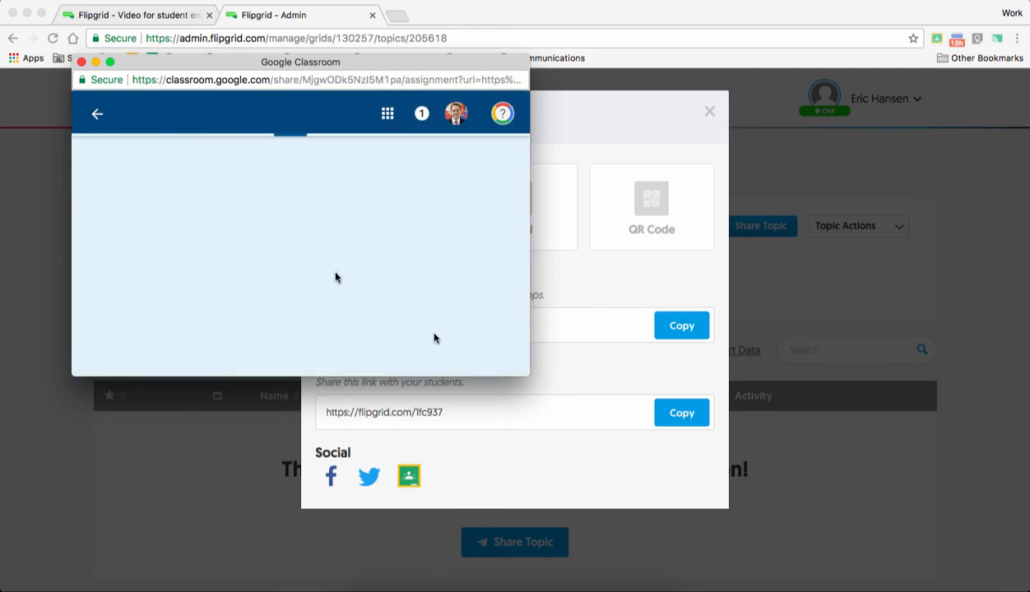
drag(526, 375, 720, 469)
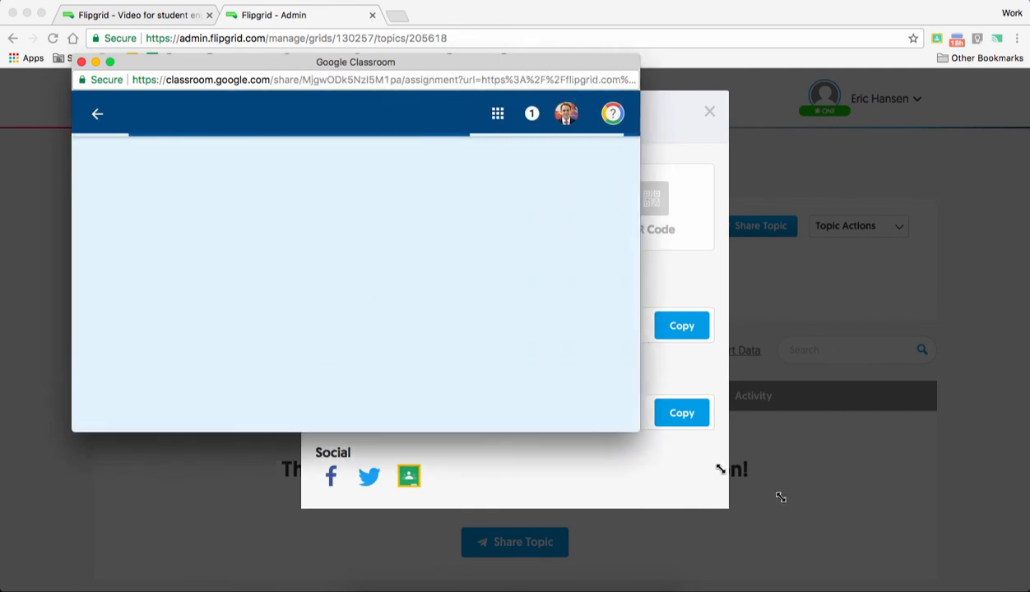
drag(780, 497, 807, 527)
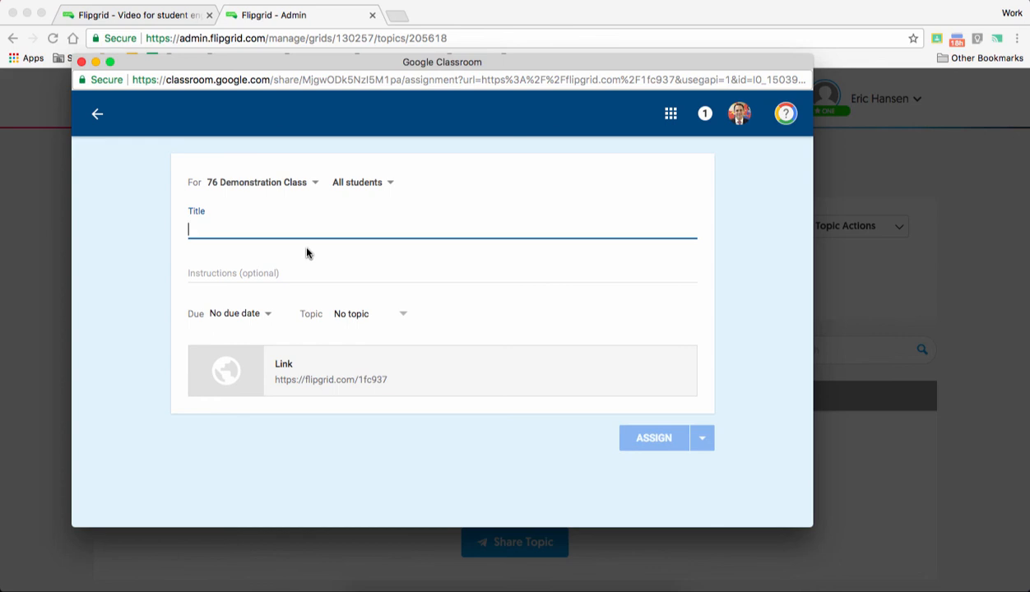
text(Communciation)
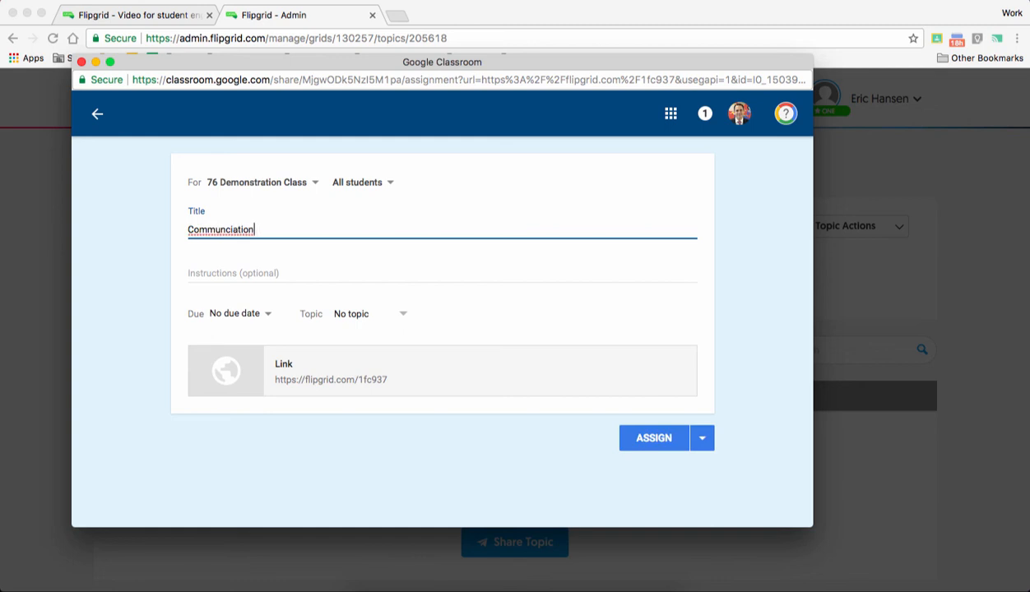
key(BackSpace)
key(BackSpace)
key(BackSpace)
key(BackSpace)
key(BackSpace)
key(BackSpace)
key(BackSpace)
key(BackSpace)
key(BackSpace)
key(BackSpace)
key(BackSpace)
key(BackSpace)
key(BackSpace)
- Title the assignment "Creative Communication" and leave its instructions empty
text(Cr)
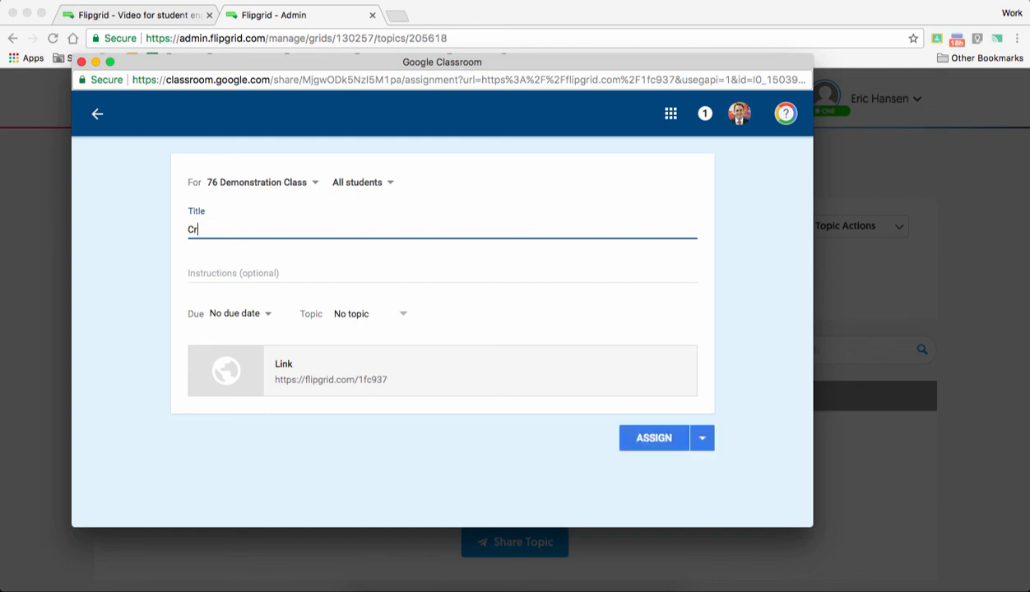
text(eative Communication)
click(357, 277)
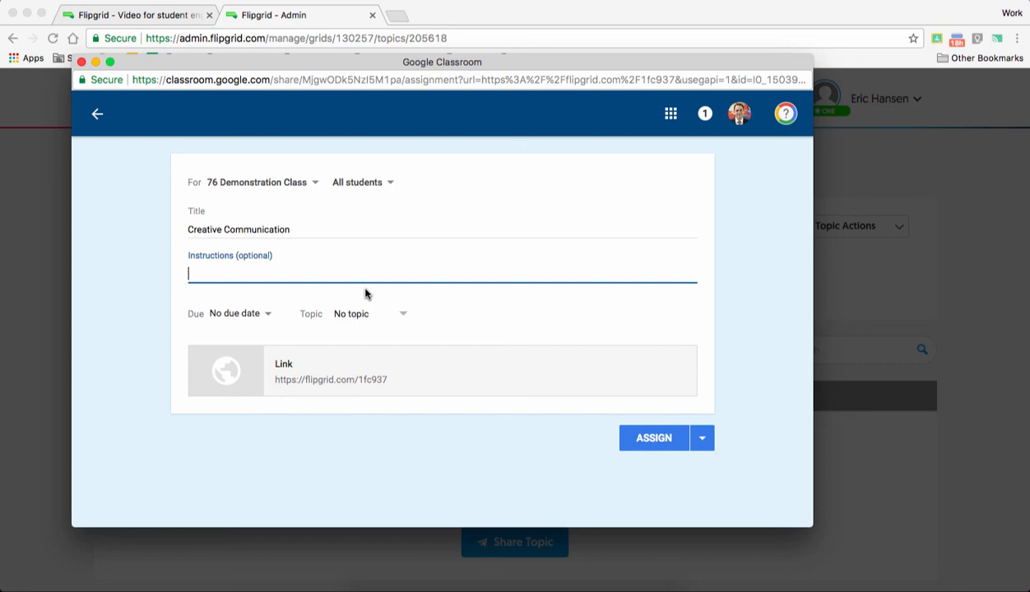
- Assign the work to the class under the Discussions topic and view the post in the class stream
click(370, 313)
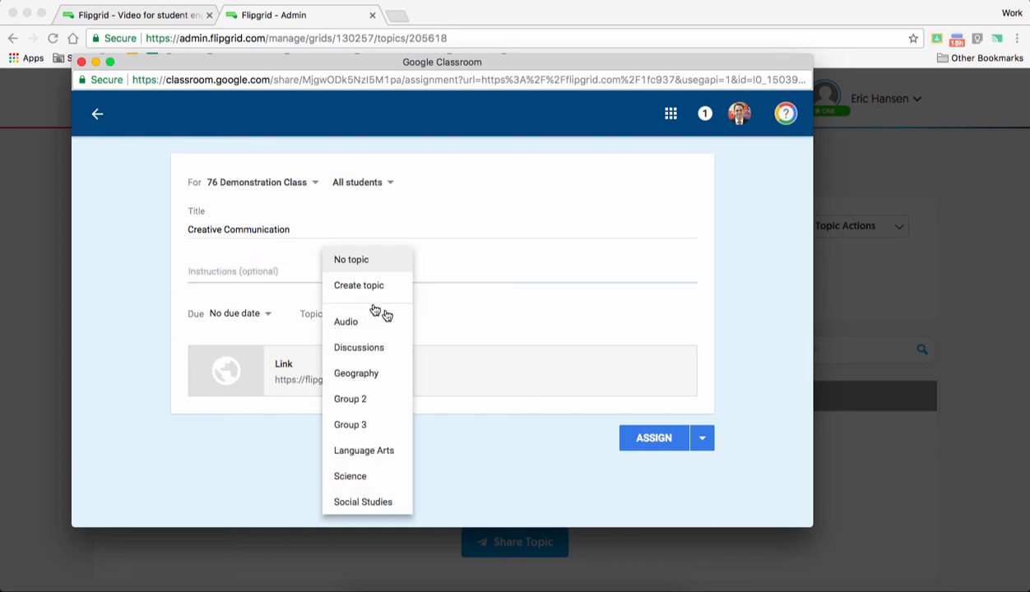
click(400, 350)
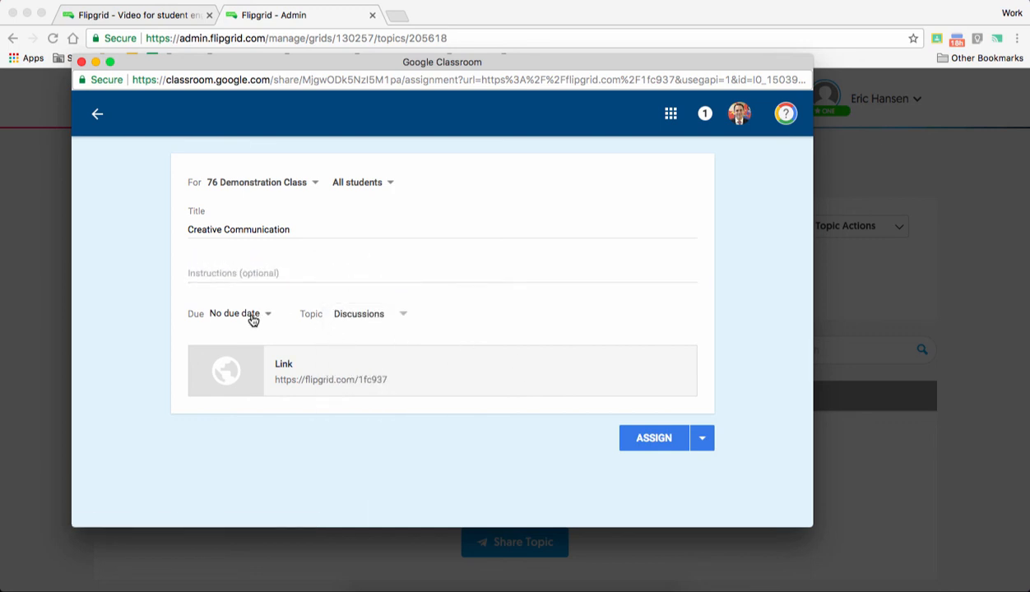
click(664, 443)
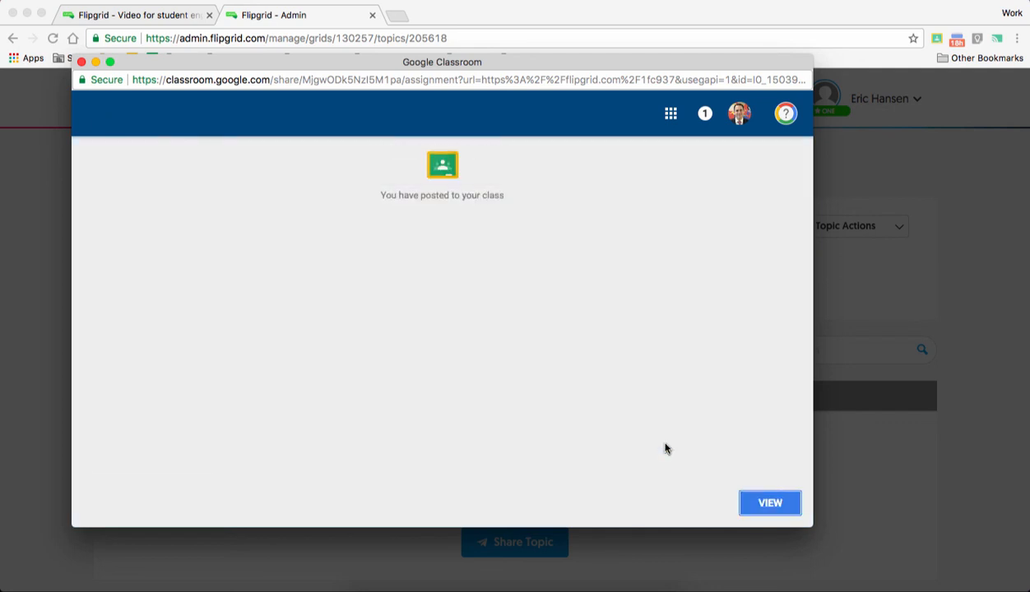
click(766, 506)
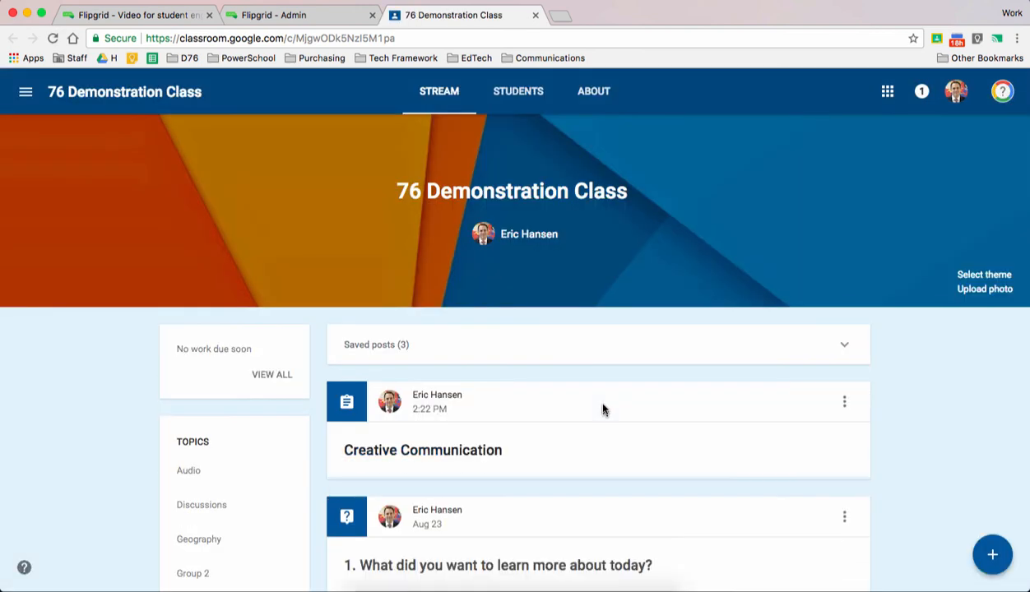
click(602, 408)
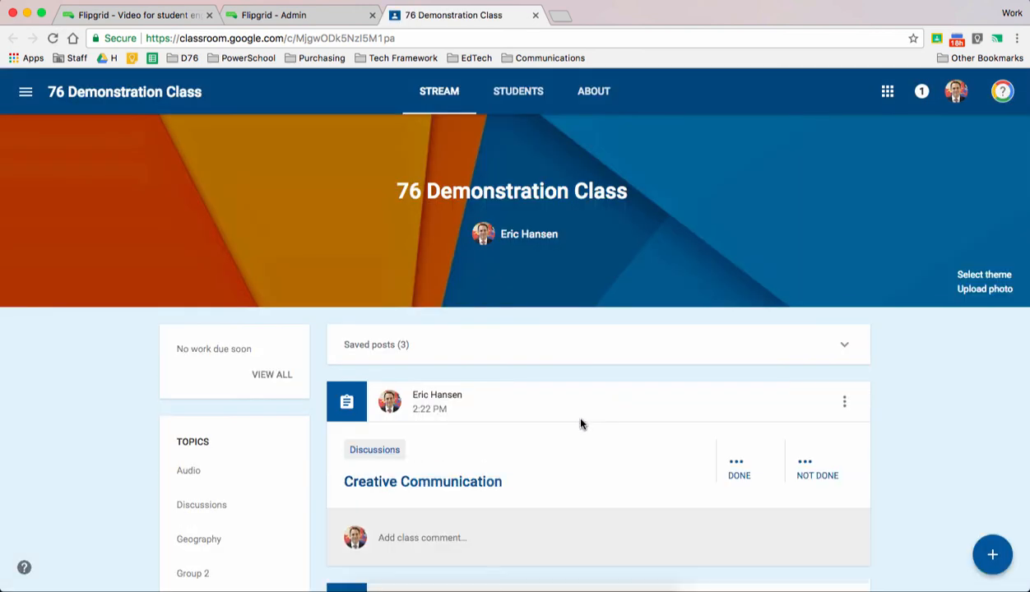